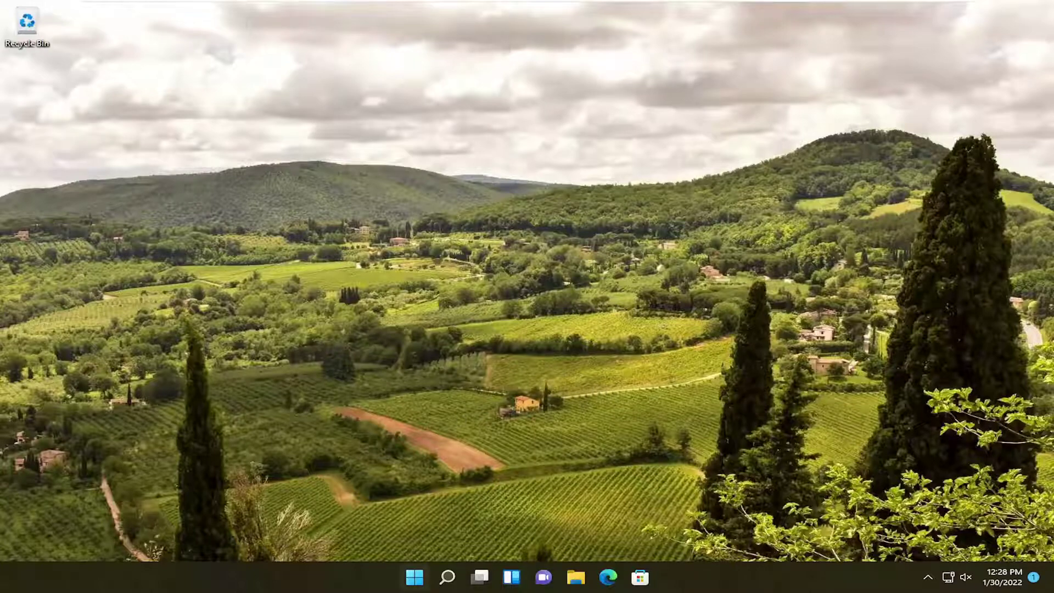
# Step: Search 'services' and launch the Services app
pyautogui.click(447, 586)
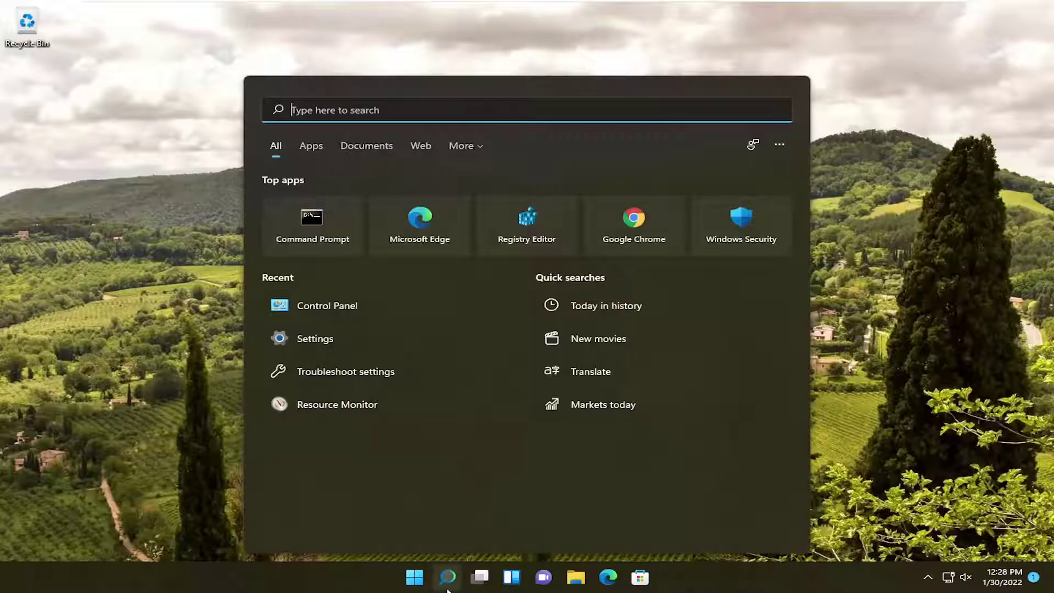
pyautogui.write('services')
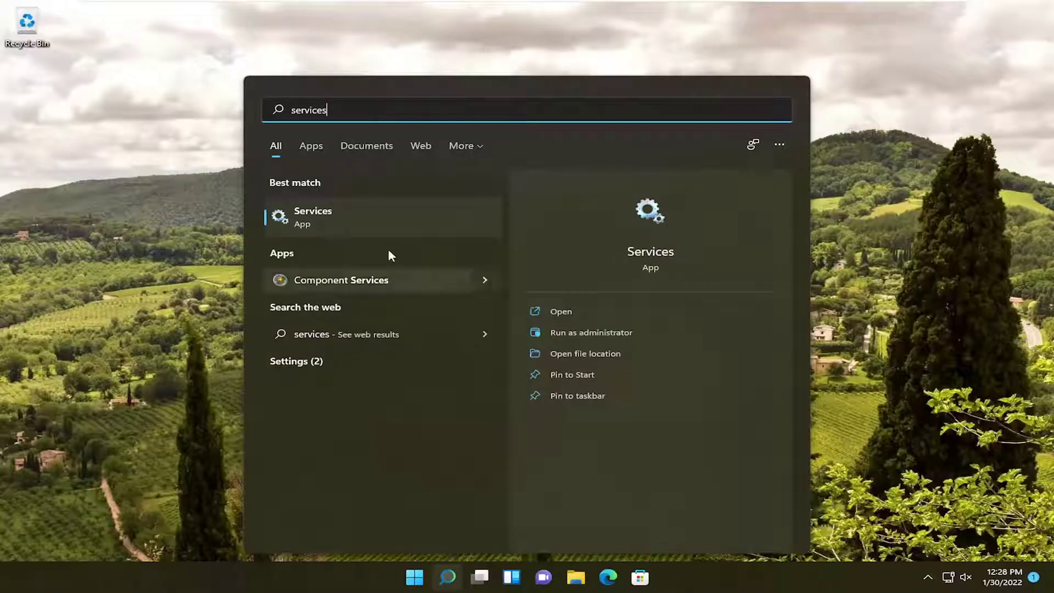
pyautogui.click(313, 219)
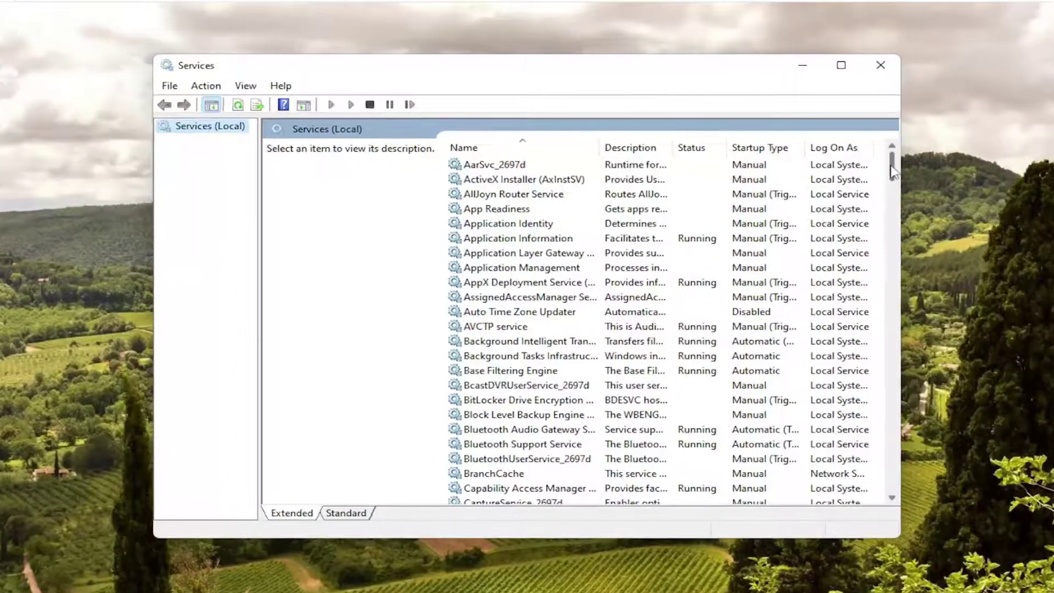
# Step: Open the Remote Procedure Call (RPC) properties, confirming Automatic startup and Running status
pyautogui.moveTo(846, 155); pyautogui.dragTo(865, 367)
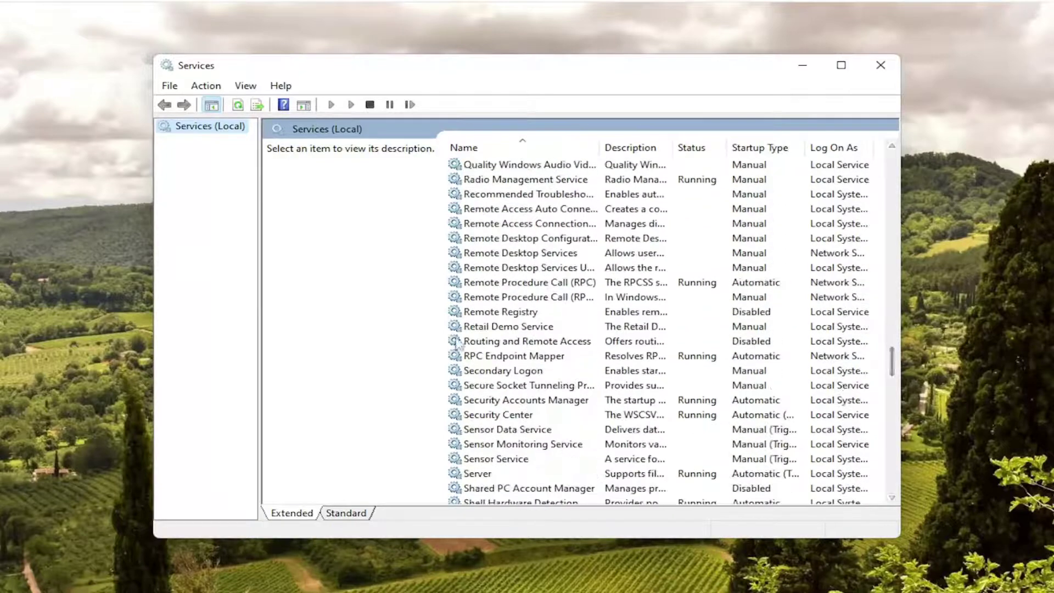
pyautogui.click(512, 297)
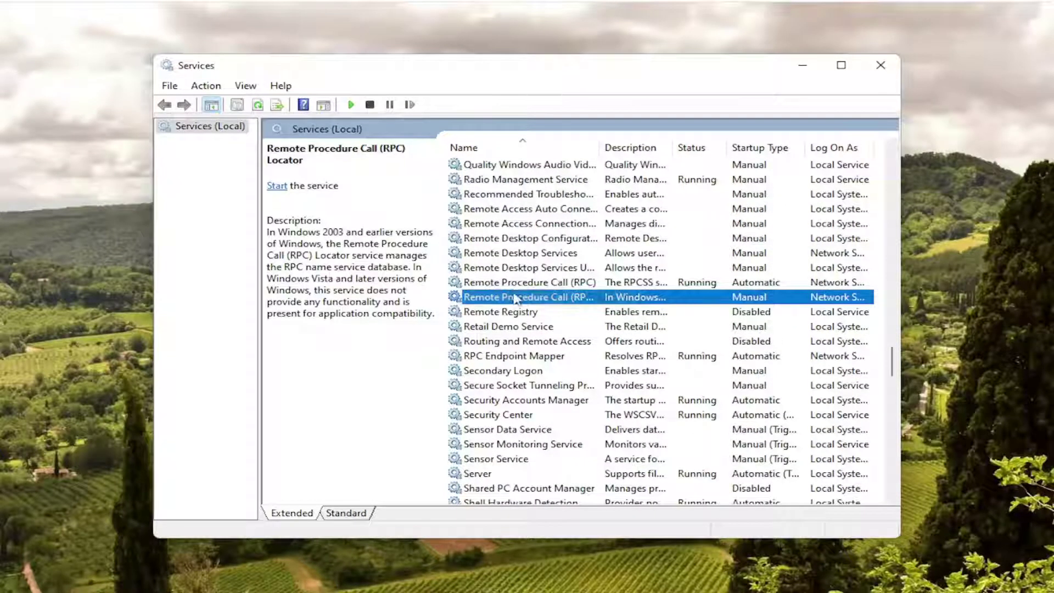
pyautogui.click(516, 282)
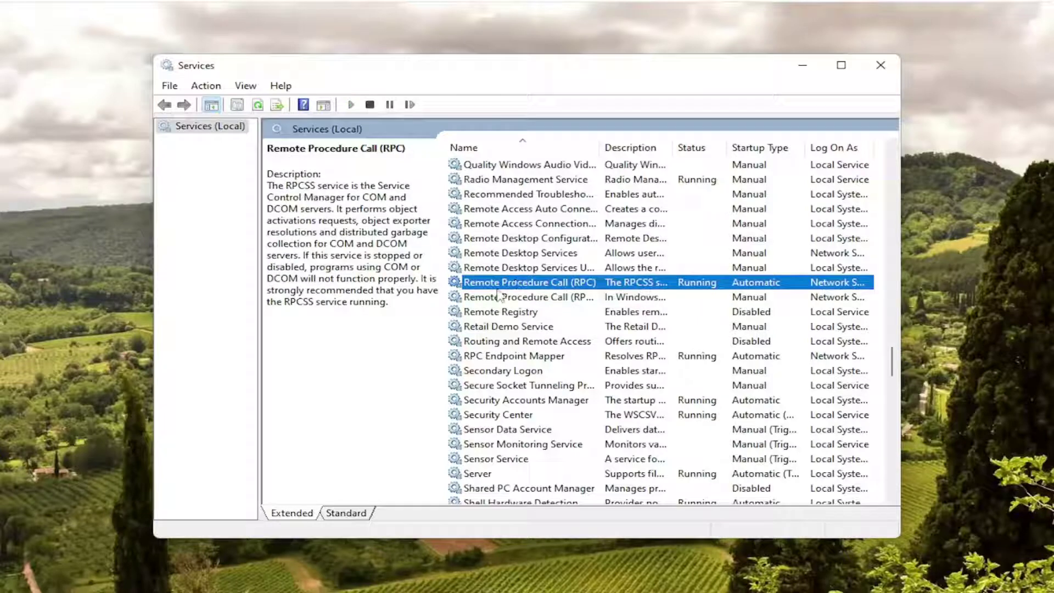
pyautogui.doubleClick(516, 282)
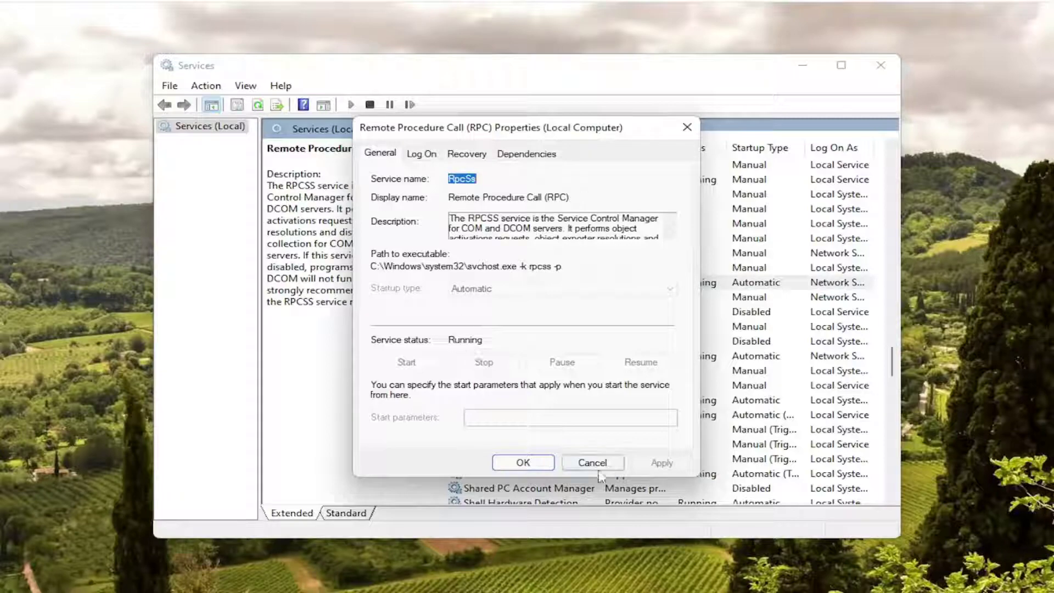
# Step: Set RPC Locator startup to Automatic, start it, apply, then close Services
pyautogui.click(527, 463)
pyautogui.click(531, 298)
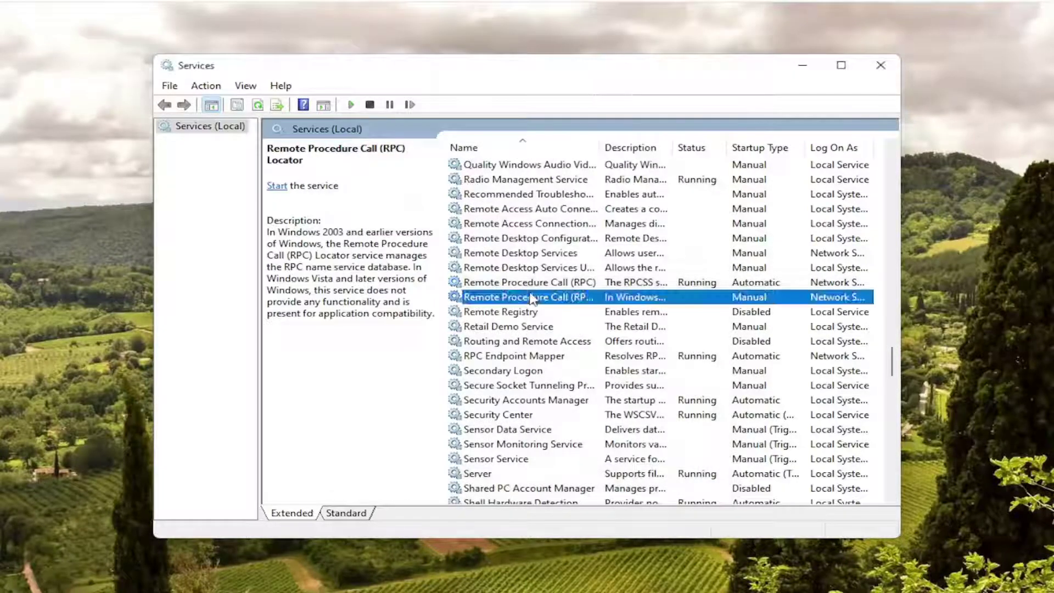
pyautogui.doubleClick(531, 298)
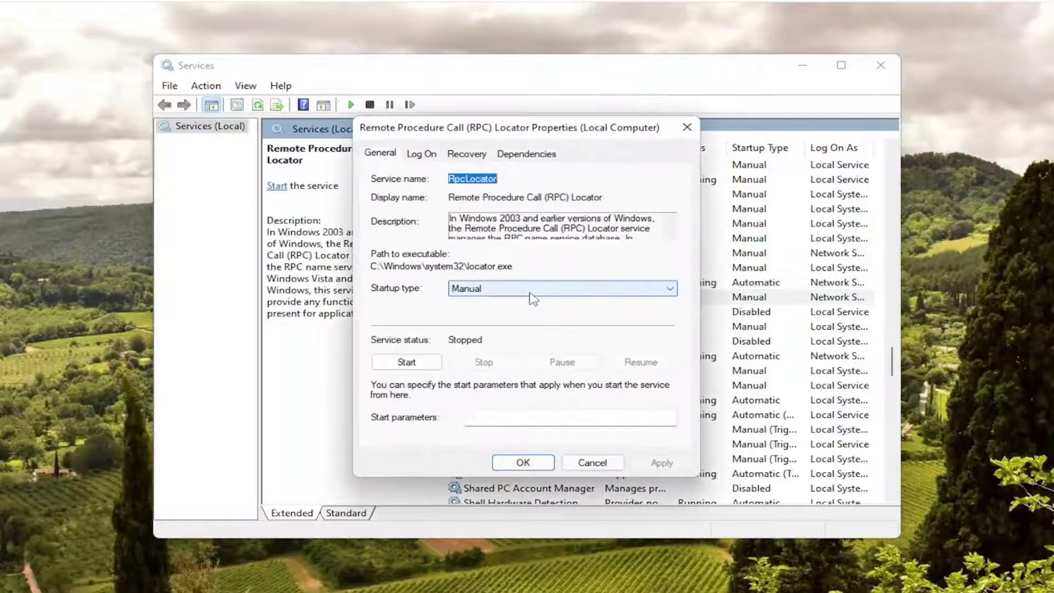
pyautogui.click(486, 289)
pyautogui.click(483, 310)
pyautogui.click(421, 363)
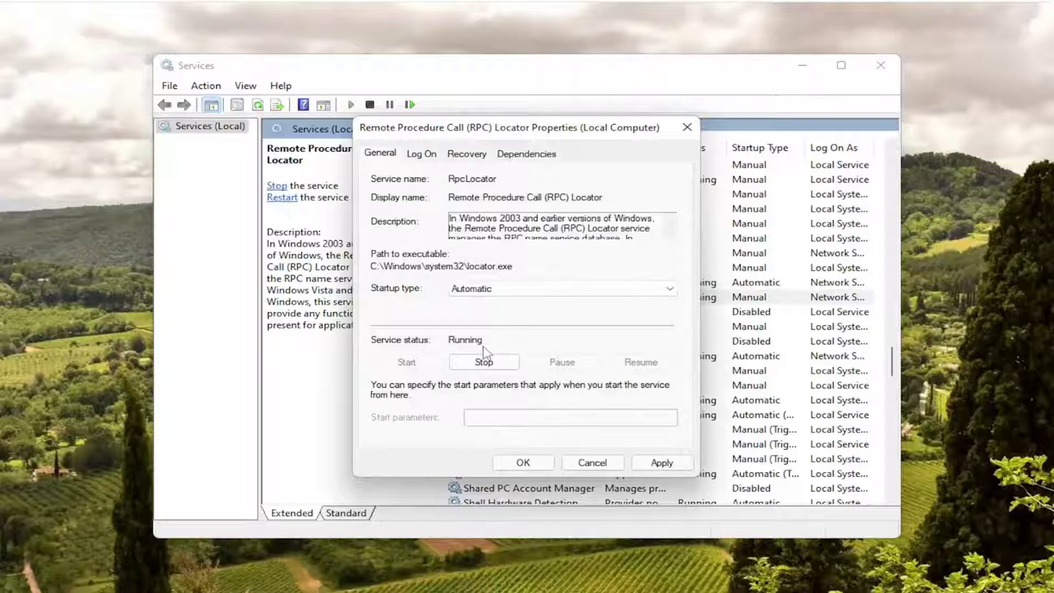
pyautogui.click(662, 462)
pyautogui.click(523, 462)
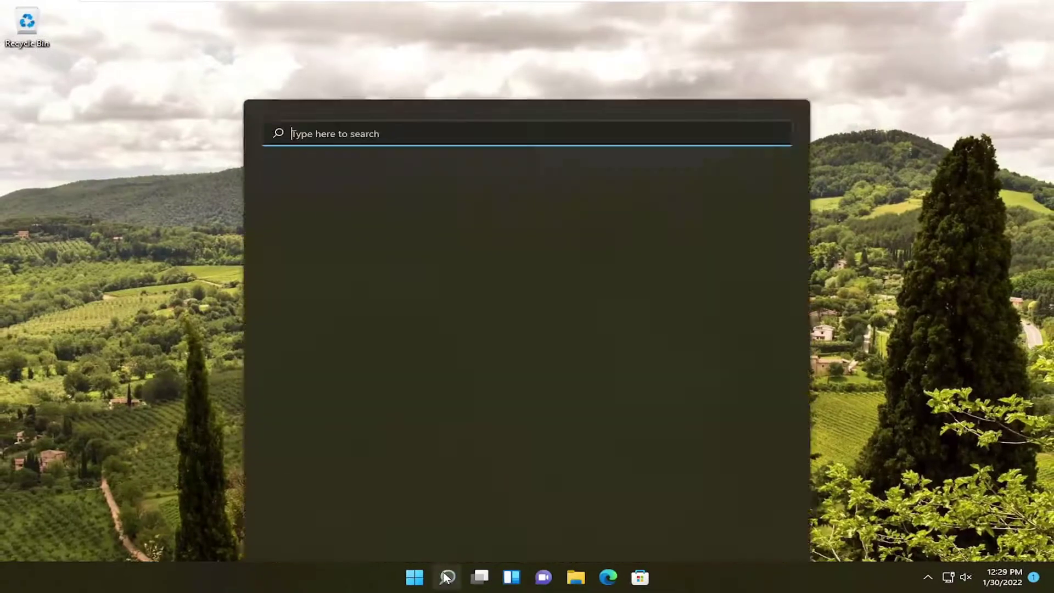
# Step: Open Indexing Options via search 'index' and confirm Rebuild under Advanced
pyautogui.write('index')
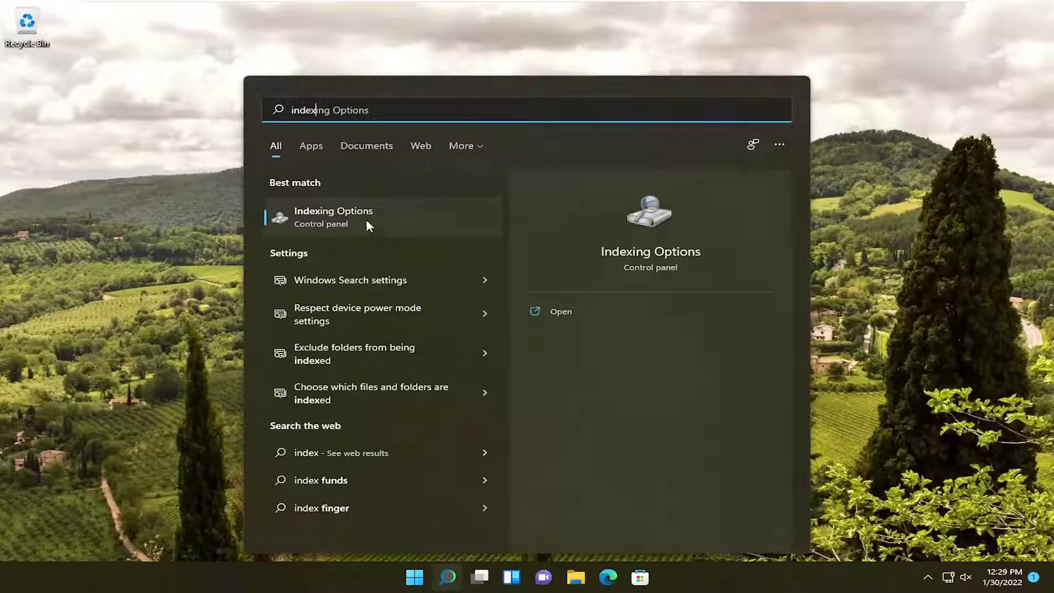
pyautogui.click(351, 219)
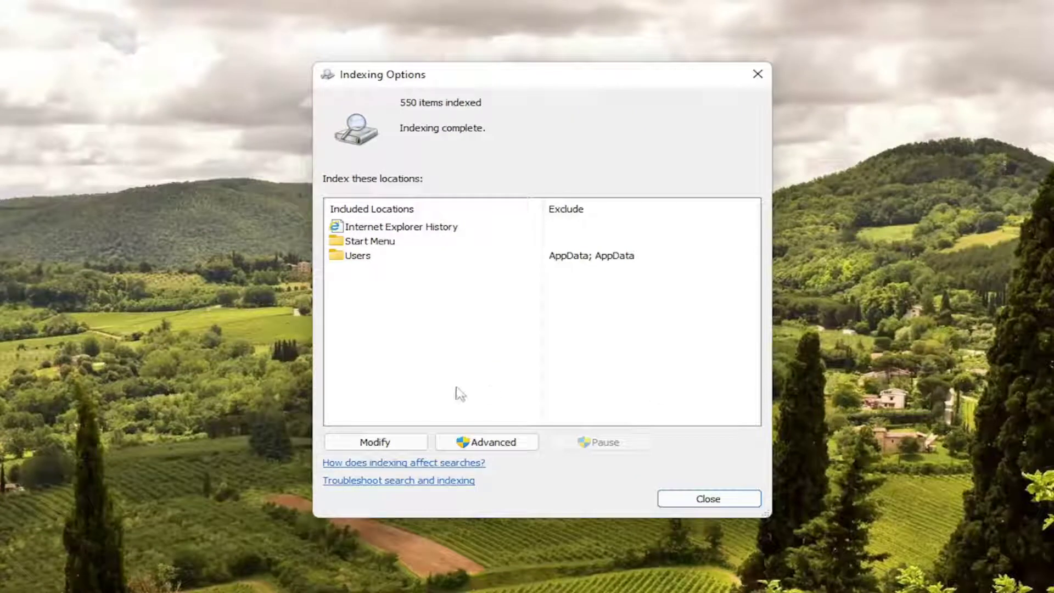
pyautogui.click(482, 445)
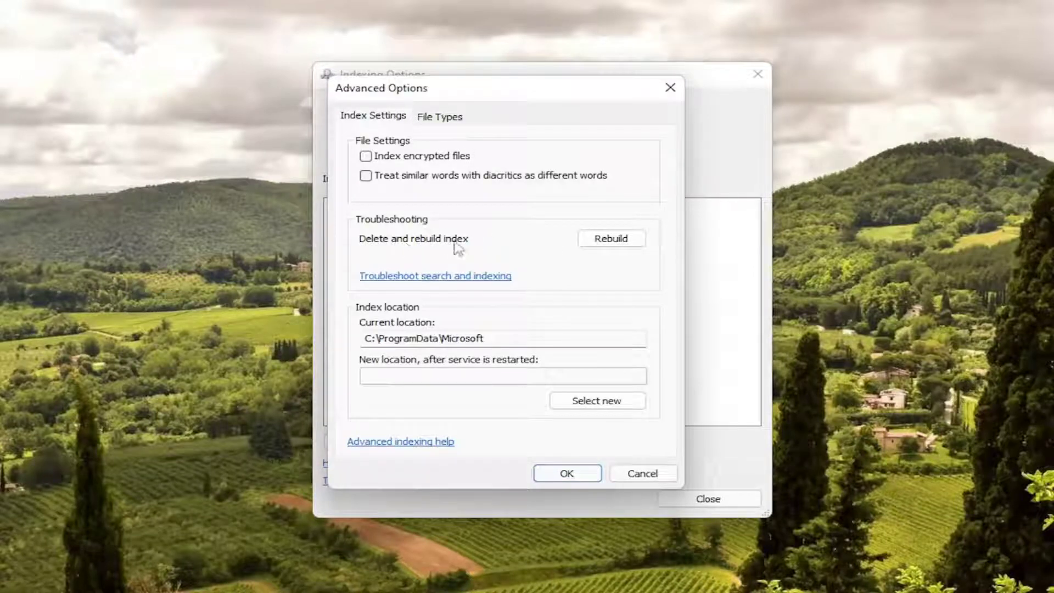
pyautogui.click(614, 243)
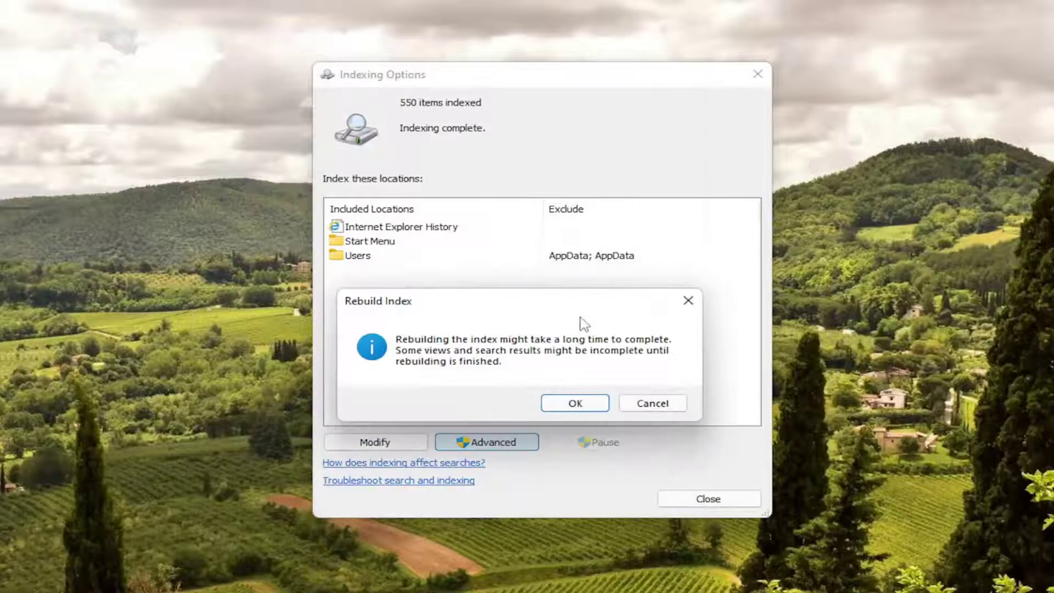
pyautogui.click(575, 403)
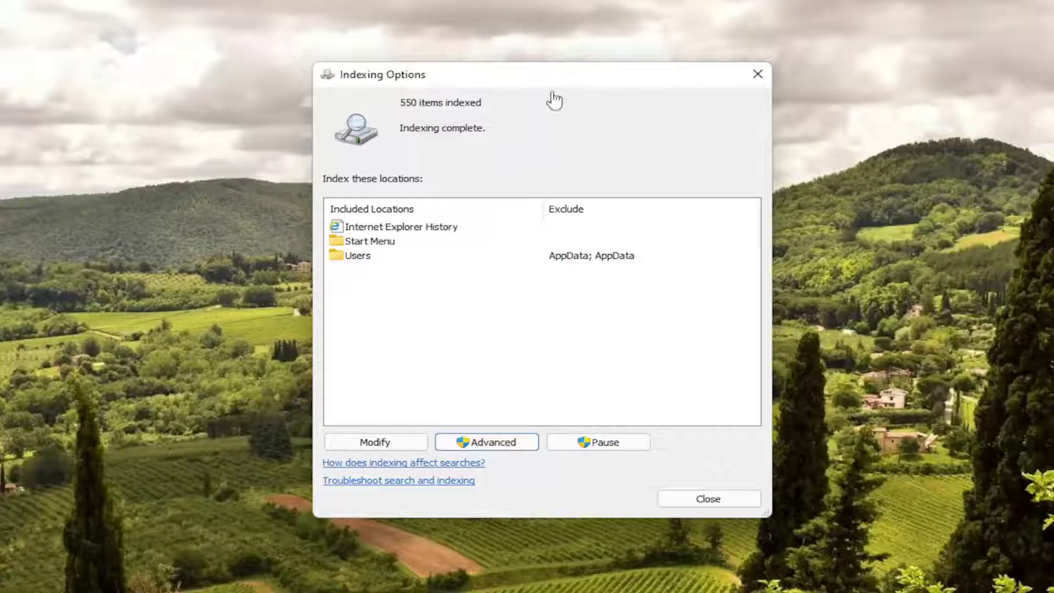
# Step: Close Indexing Options and launch Command Prompt from search 'cmd' as administrator
pyautogui.click(757, 74)
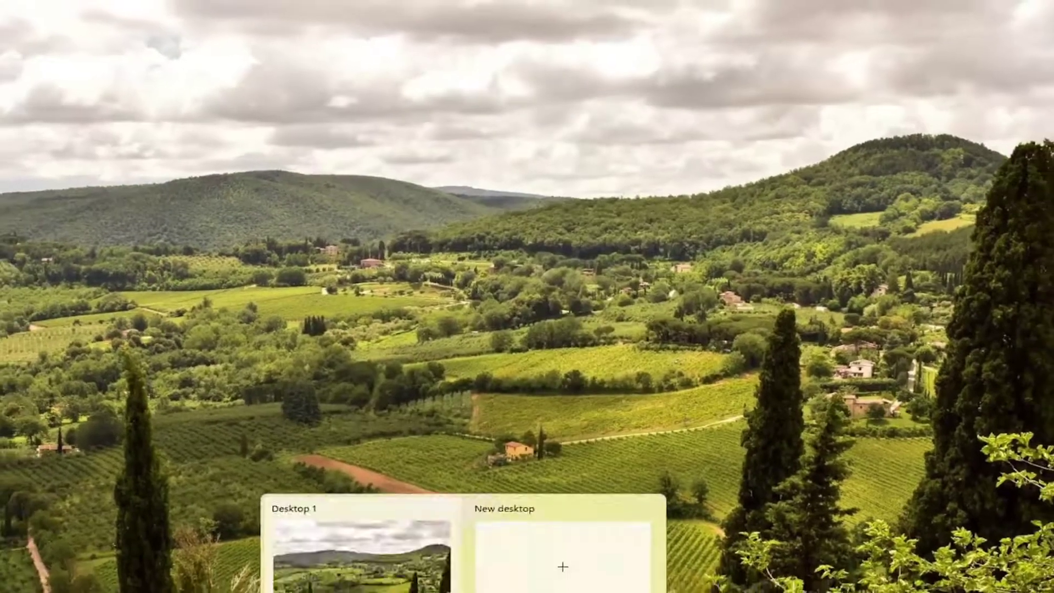
pyautogui.click(417, 590)
pyautogui.write('cmd')
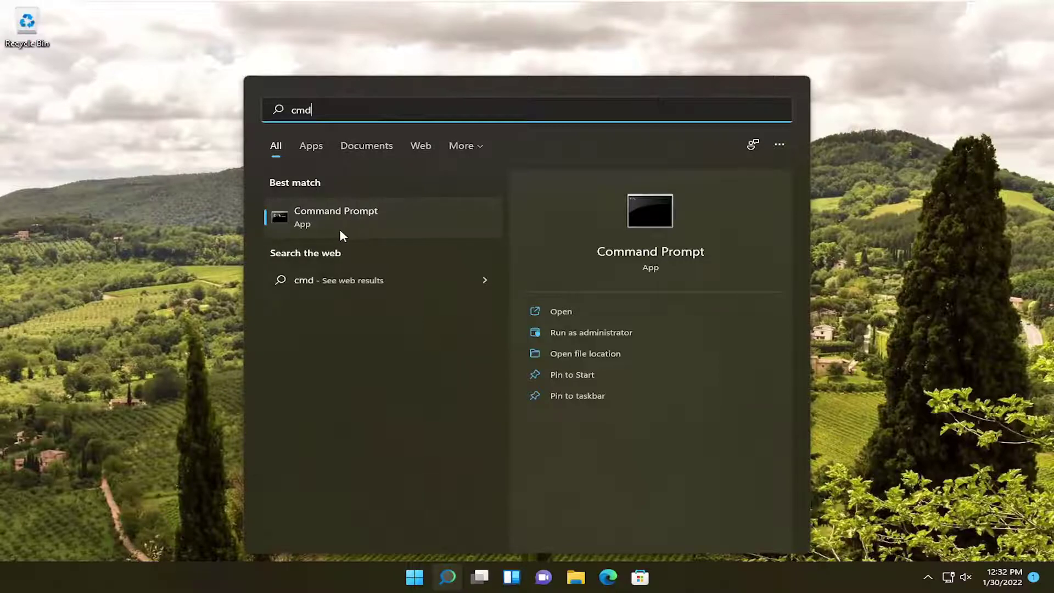
pyautogui.rightClick(373, 225)
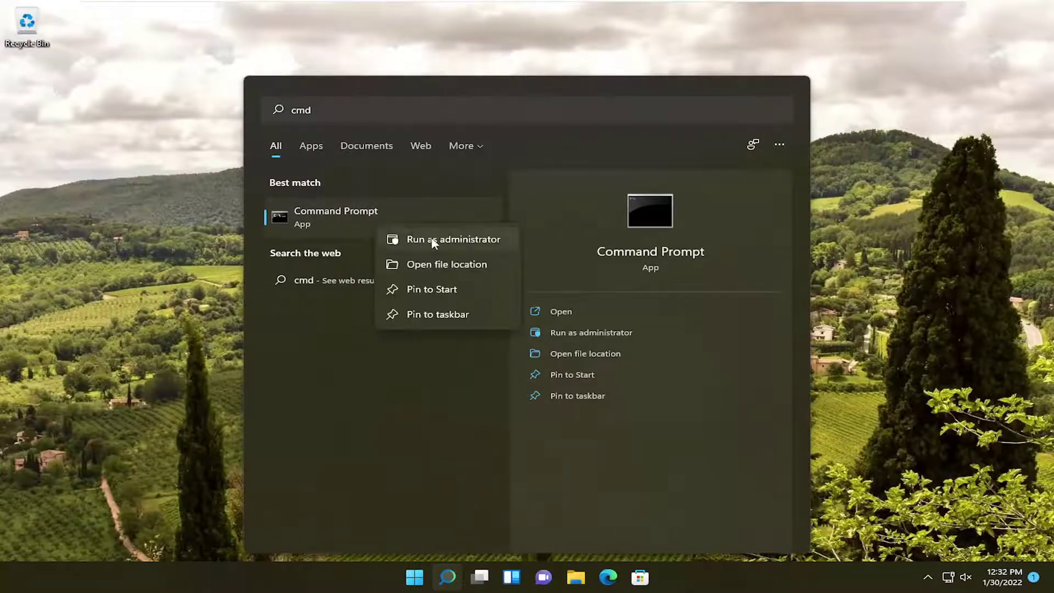
pyautogui.click(460, 243)
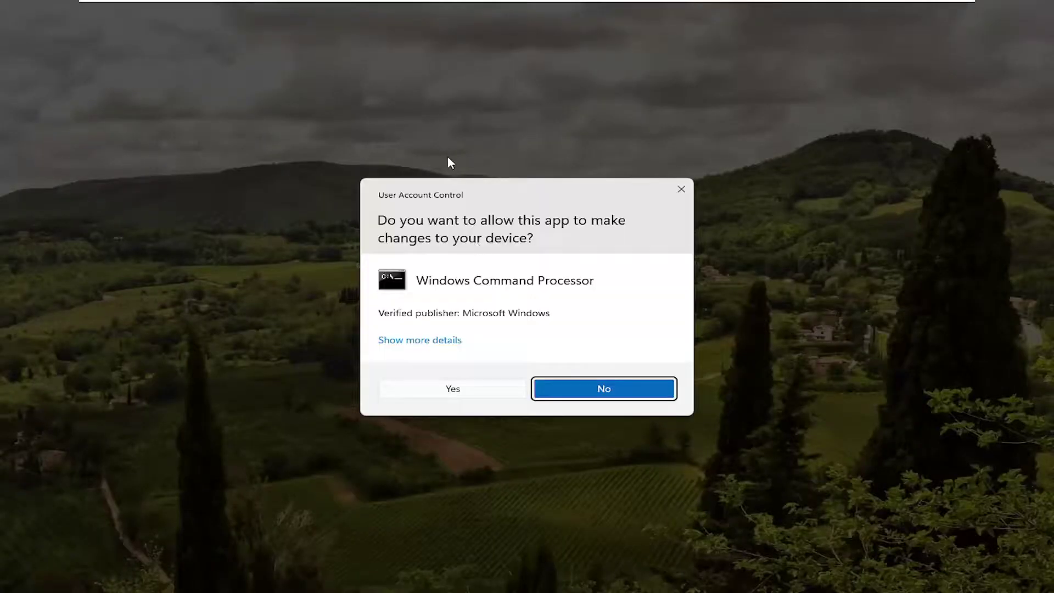
pyautogui.click(461, 395)
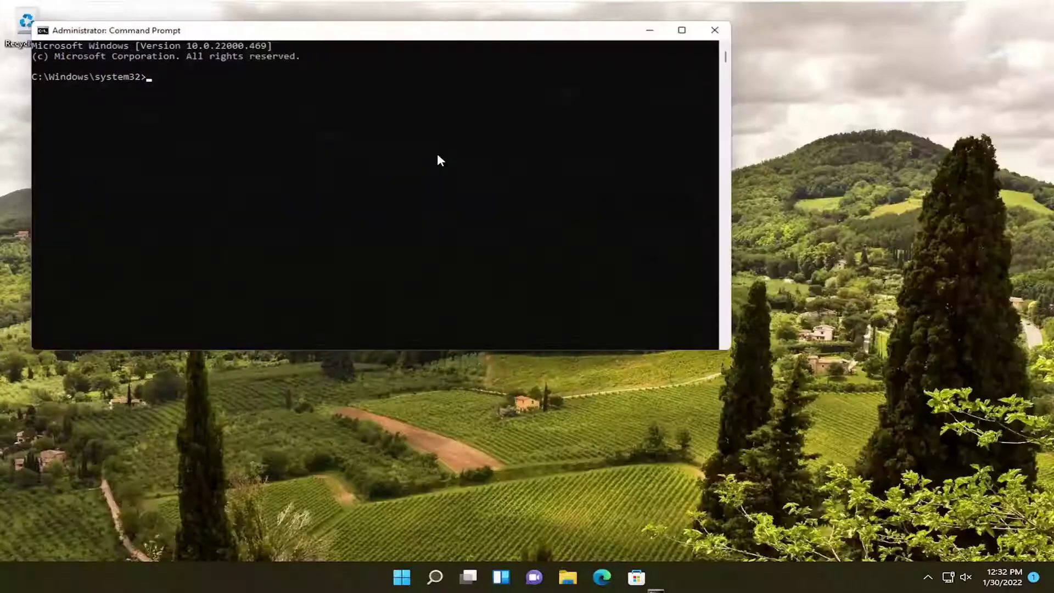
# Step: Run sfc /scannow in the elevated Command Prompt
pyautogui.moveTo(395, 28); pyautogui.dragTo(539, 92)
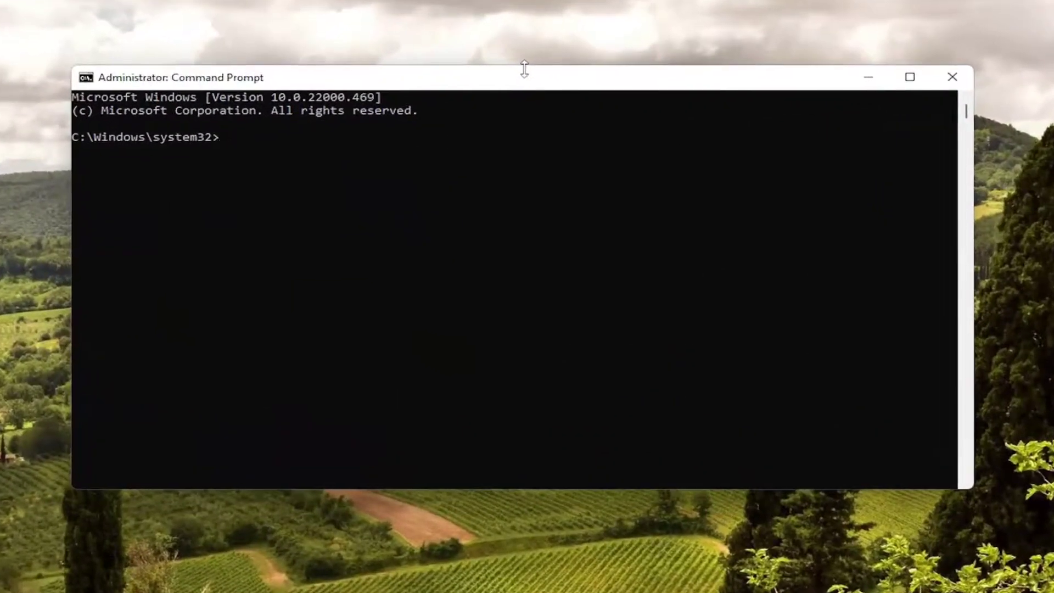
pyautogui.write('sfc /scannow')
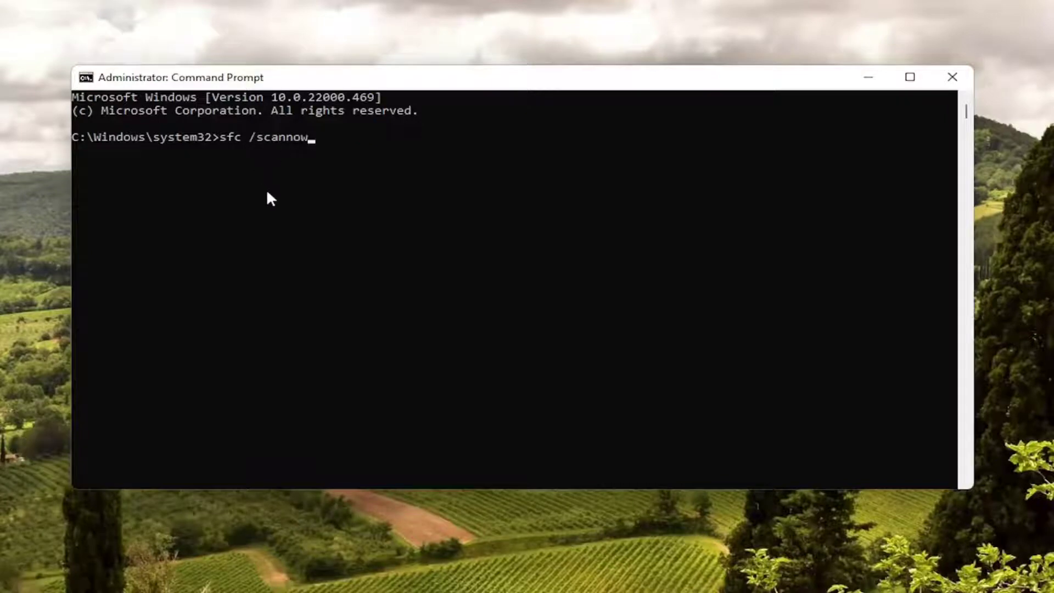
pyautogui.press('Return')
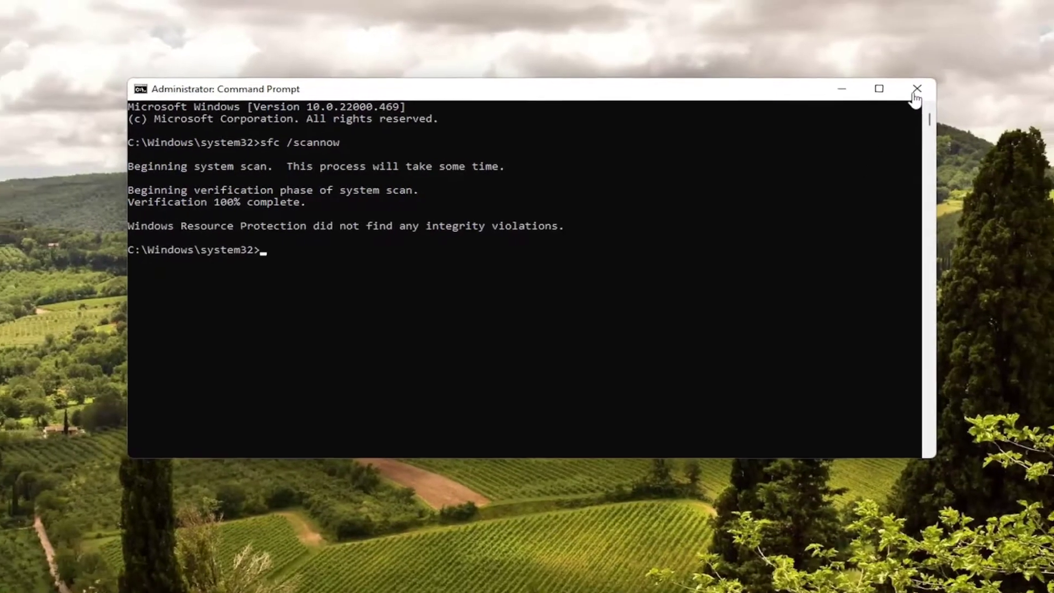
pyautogui.click(947, 78)
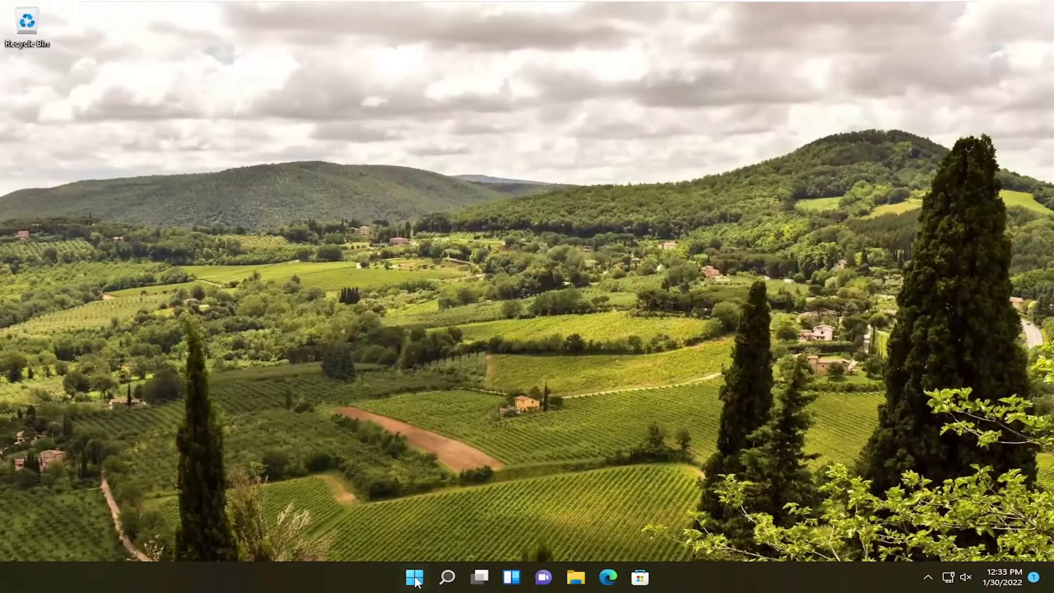
pyautogui.rightClick(414, 577)
pyautogui.moveTo(402, 528)
pyautogui.click(504, 547)
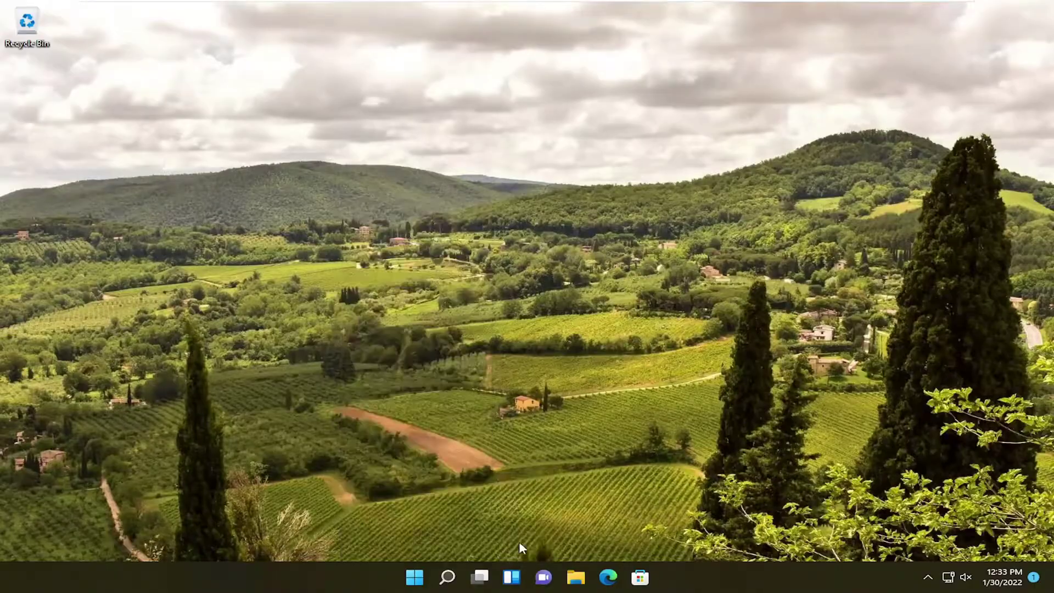